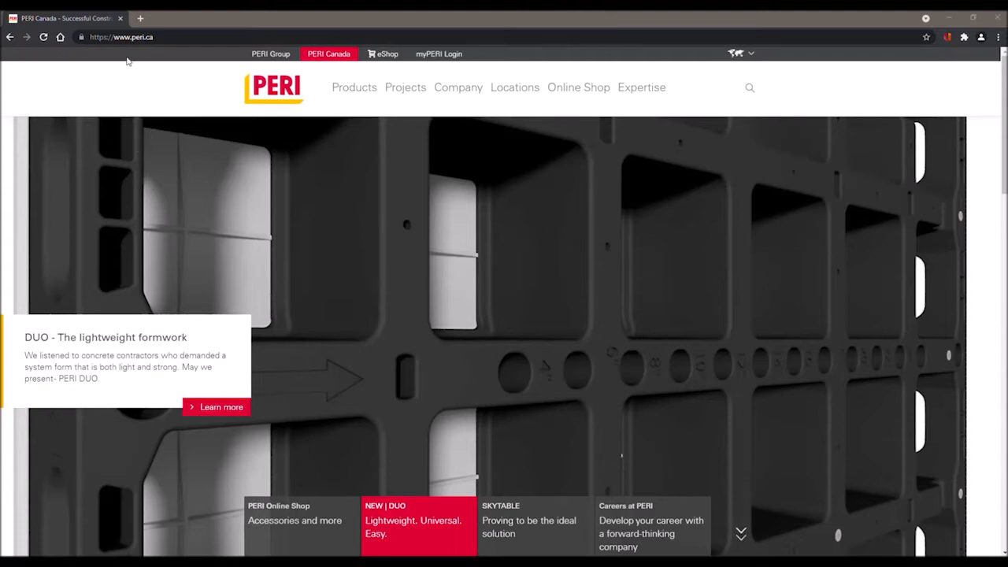
- Open the PERI QuickSolve web application from its page among the PERI Canada Software & Apps products
{"action": "mouse_move", "coordinate": [355, 88]}
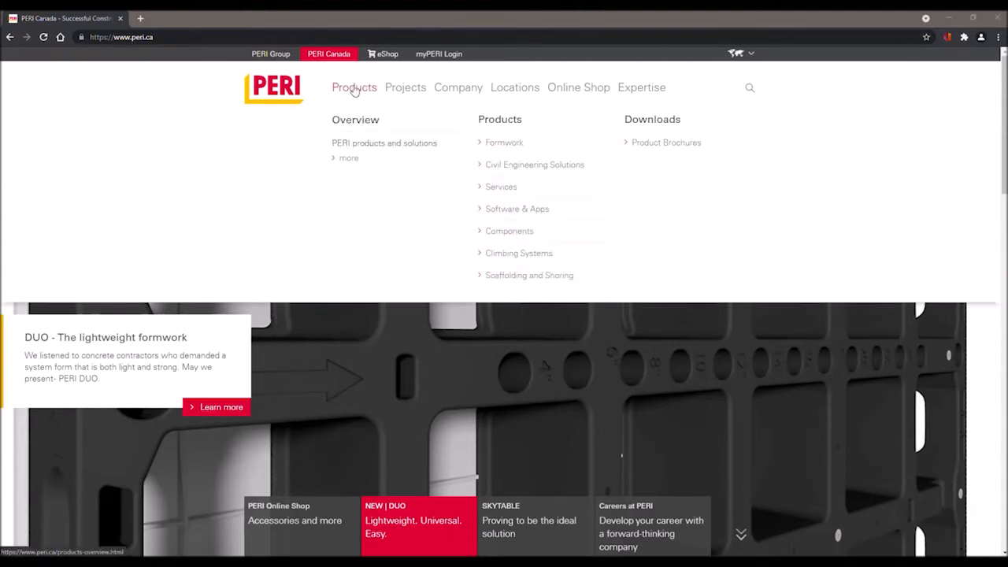
{"action": "left_click", "coordinate": [513, 210]}
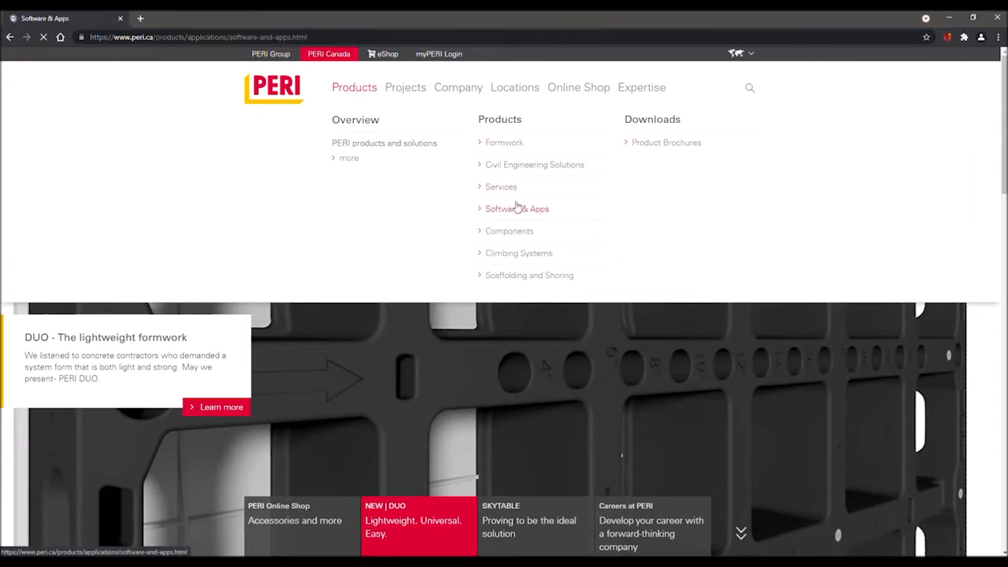
{"action": "scroll", "coordinate": [443, 457], "scroll_direction": "down", "scroll_amount": 2}
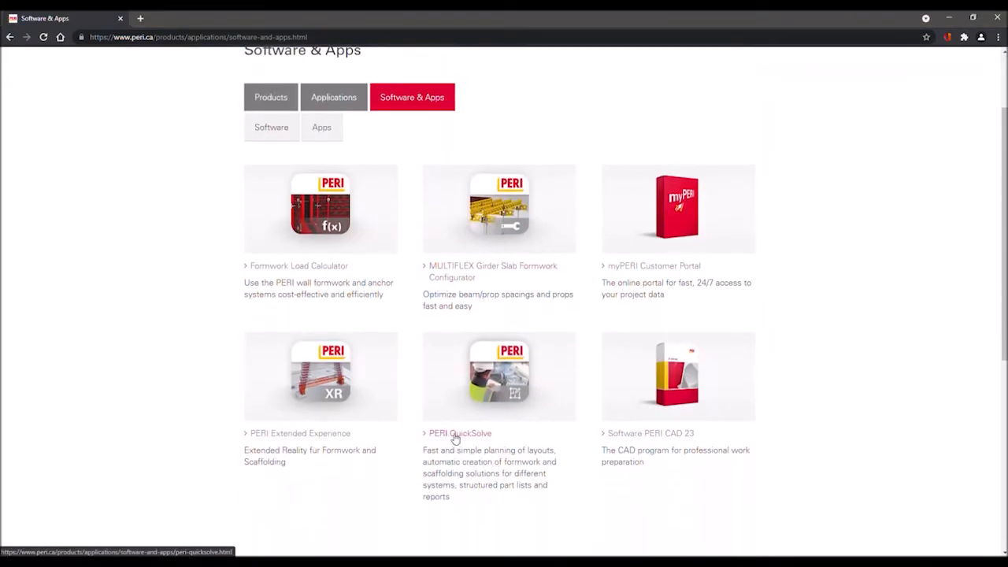
{"action": "left_click", "coordinate": [451, 438]}
{"action": "scroll", "coordinate": [451, 438], "scroll_direction": "down", "scroll_amount": 5}
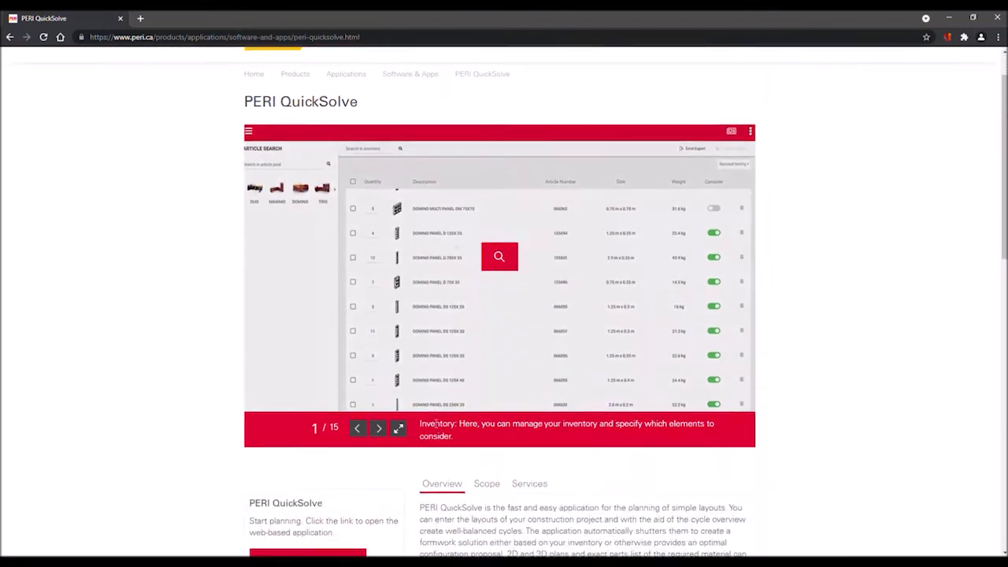
{"action": "left_click", "coordinate": [296, 404]}
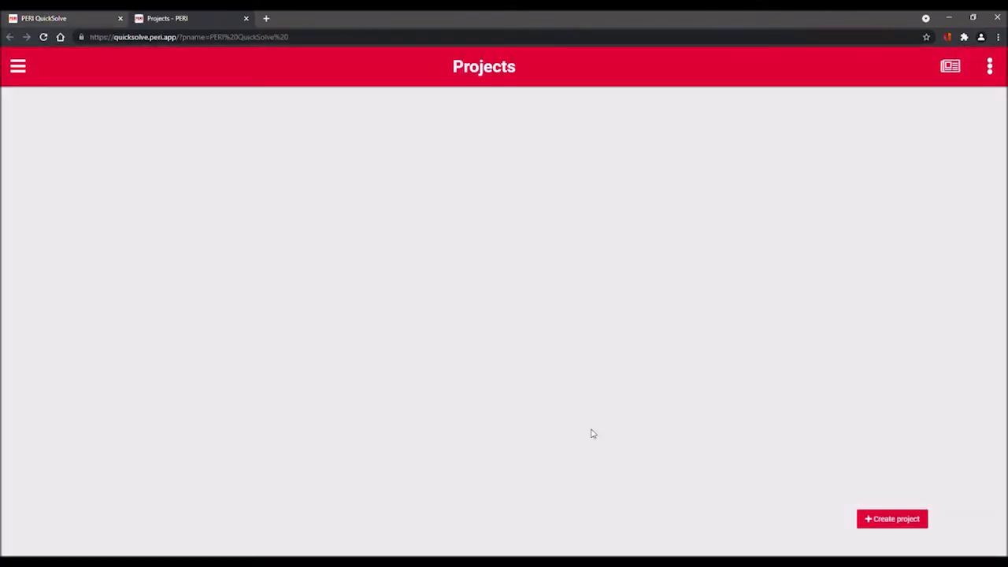
- Start a new project named DUO Project with Canada as the country and DUO 135 as the system
{"action": "left_click", "coordinate": [891, 520]}
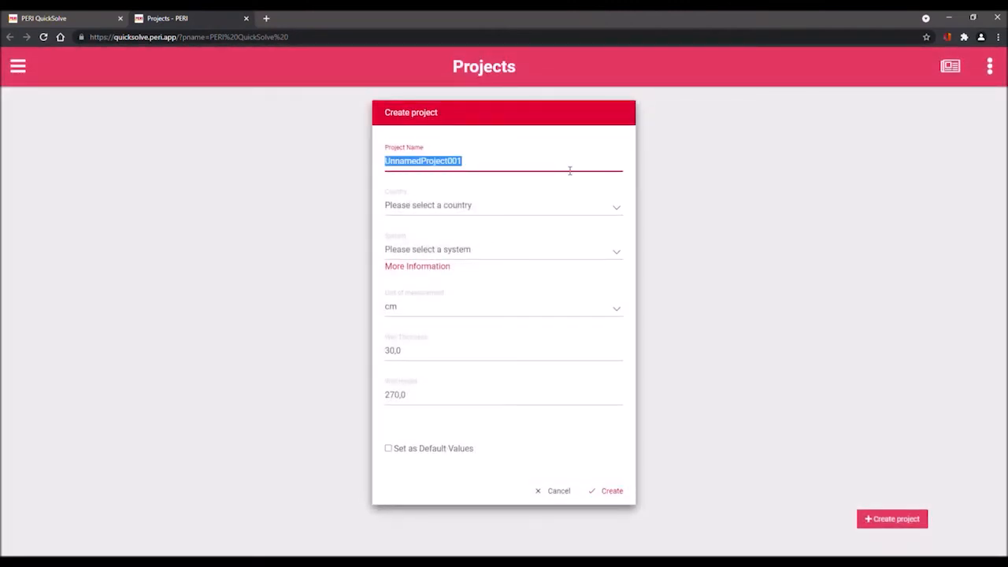
{"action": "type", "text": "DUO Project"}
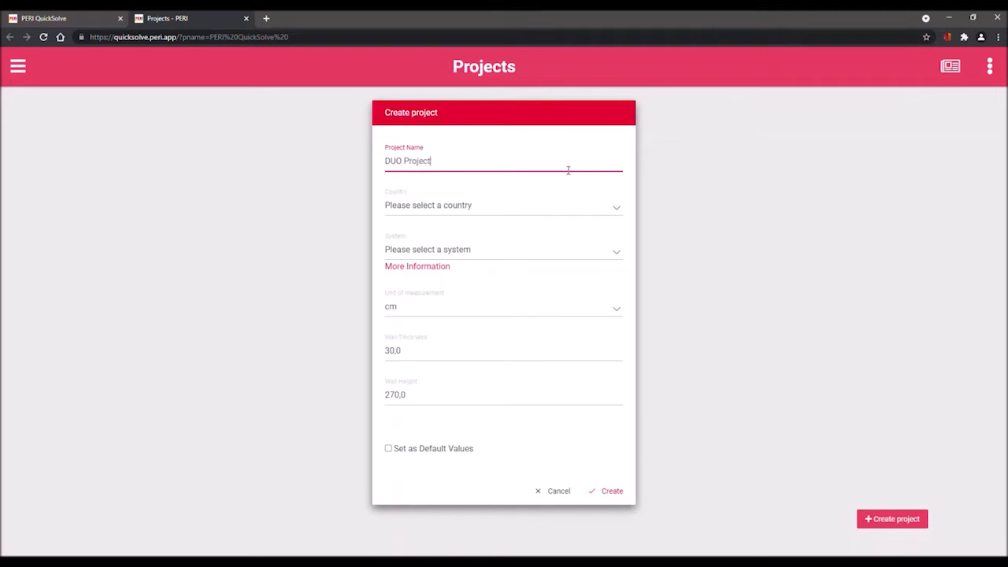
{"action": "left_click", "coordinate": [467, 205]}
{"action": "left_click", "coordinate": [406, 309]}
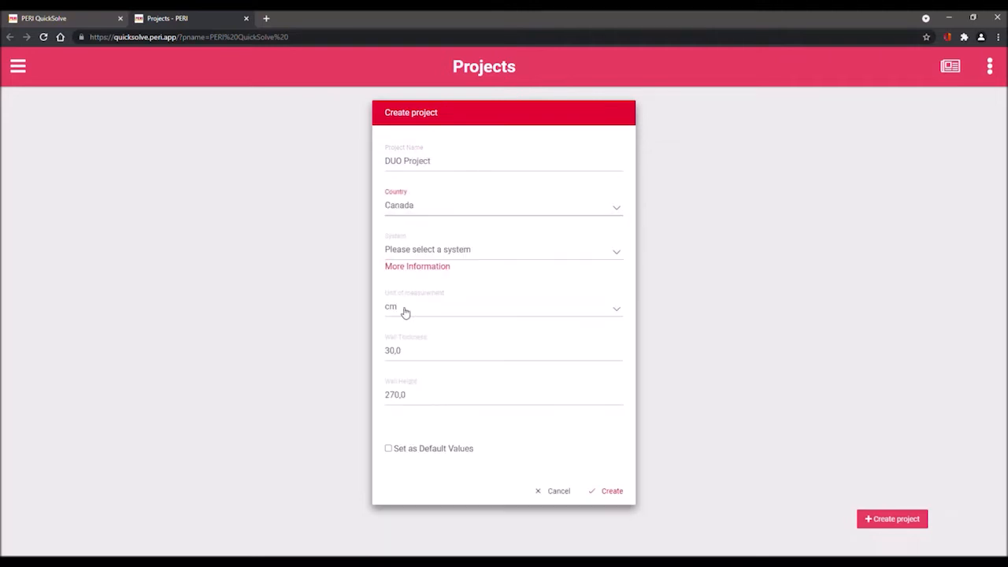
{"action": "left_click", "coordinate": [455, 250]}
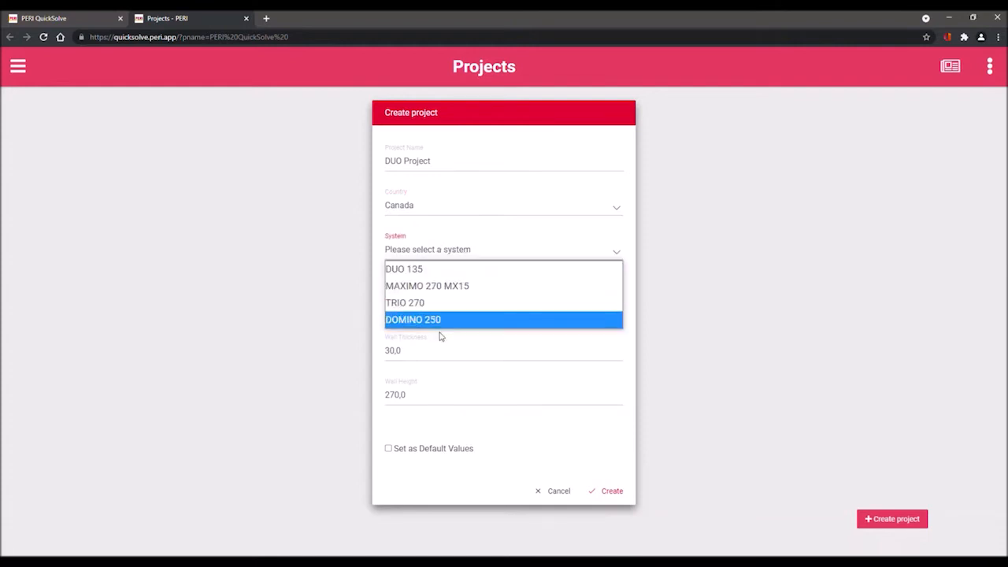
{"action": "left_click", "coordinate": [420, 271]}
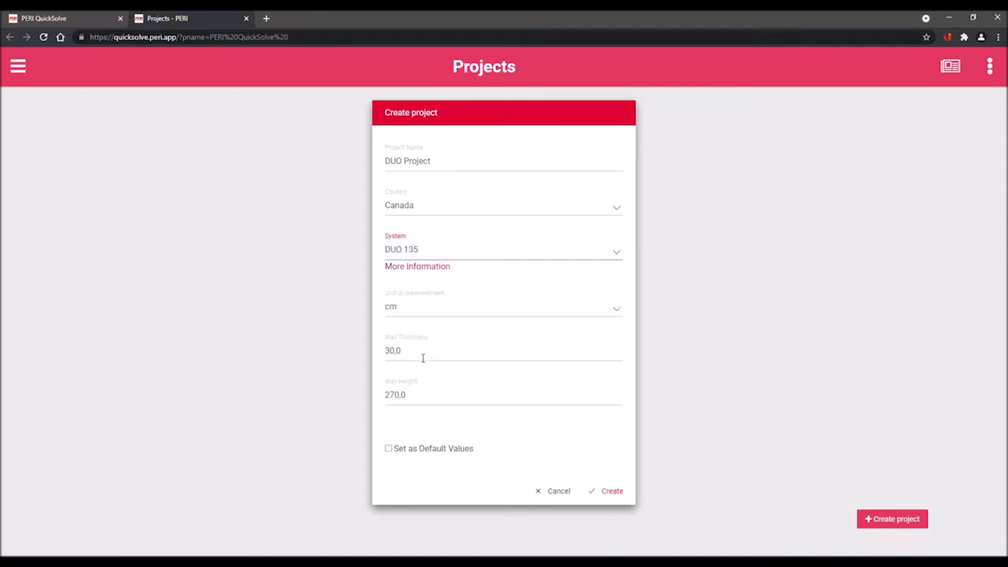
- Set the wall thickness to 25 cm and the wall height to 260 cm, and create the project
{"action": "left_click", "coordinate": [389, 353]}
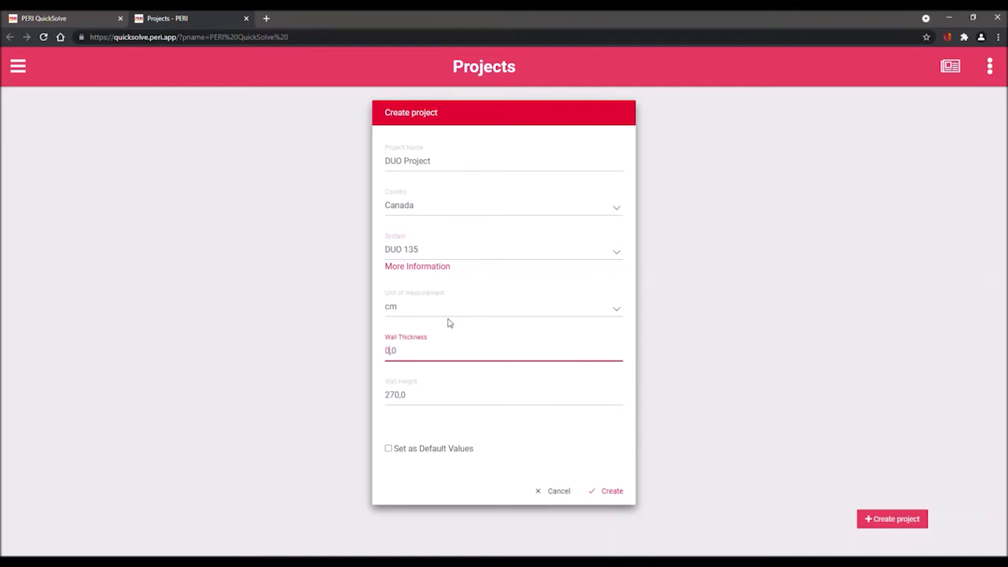
{"action": "key", "text": "BackSpace"}
{"action": "type", "text": "25"}
{"action": "left_click", "coordinate": [392, 398]}
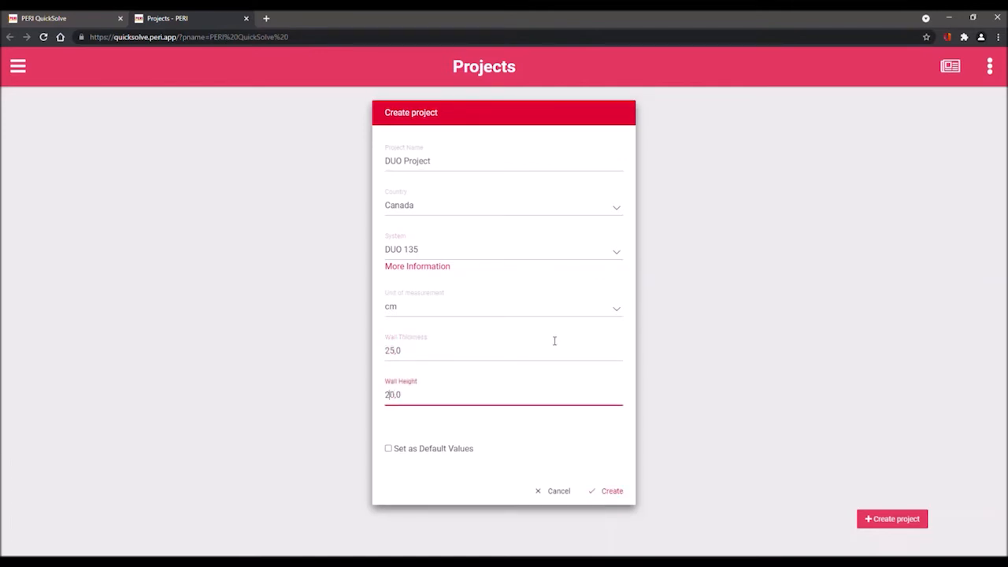
{"action": "type", "text": "6"}
{"action": "left_click", "coordinate": [610, 492]}
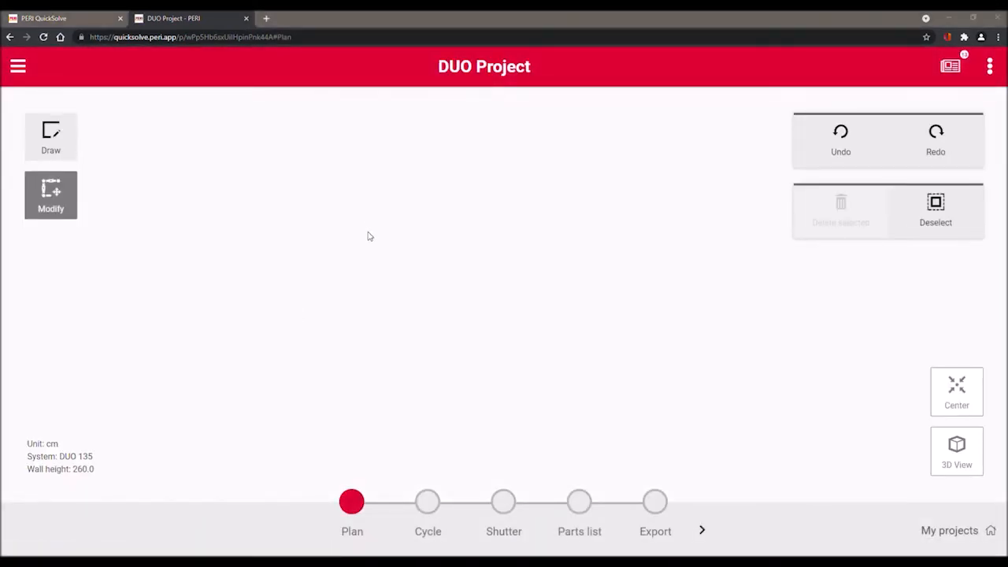
- Draw a horizontal wall 500 cm long in the upper part of the plan
{"action": "left_click", "coordinate": [55, 149]}
{"action": "left_click", "coordinate": [624, 200]}
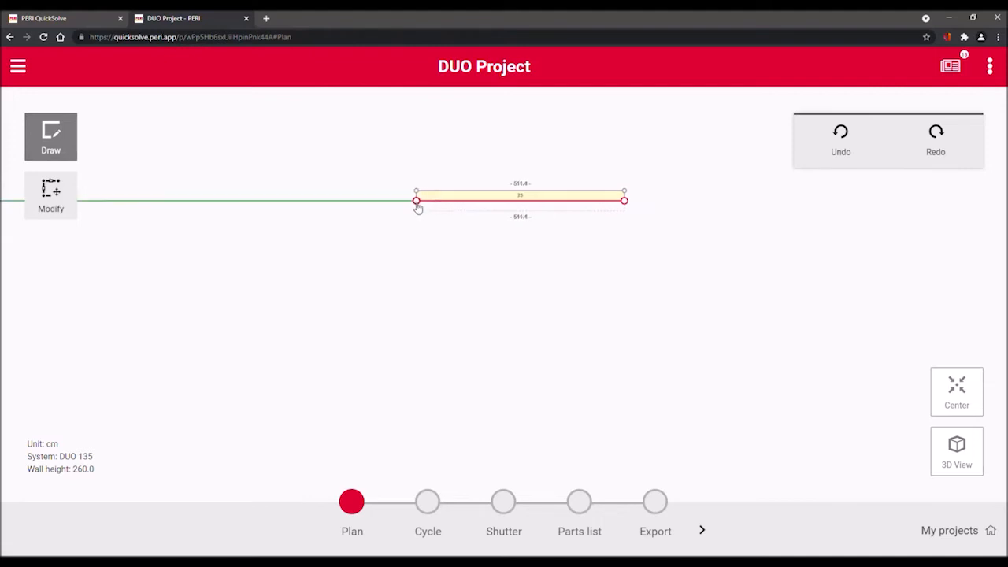
{"action": "left_click", "coordinate": [423, 206]}
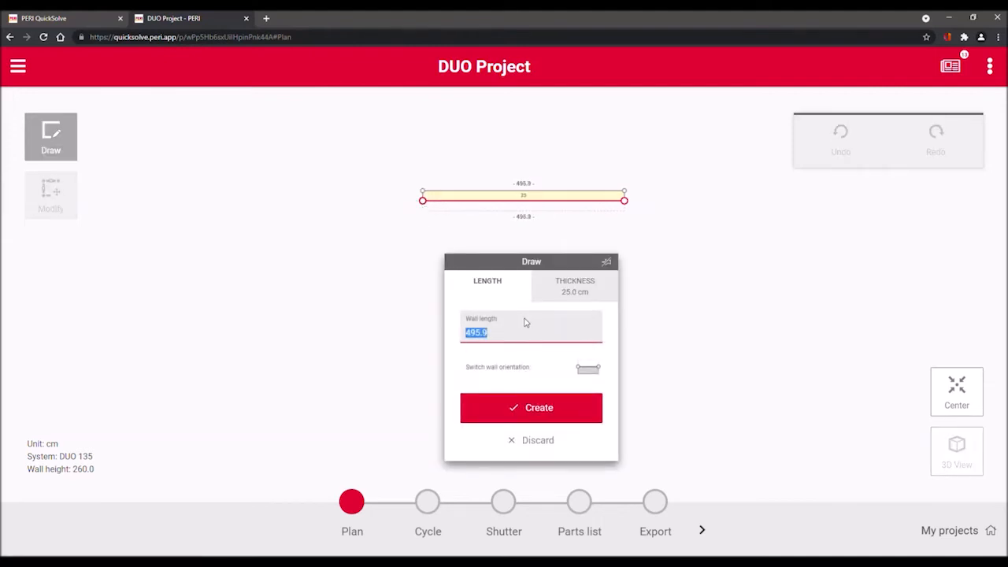
{"action": "type", "text": "500"}
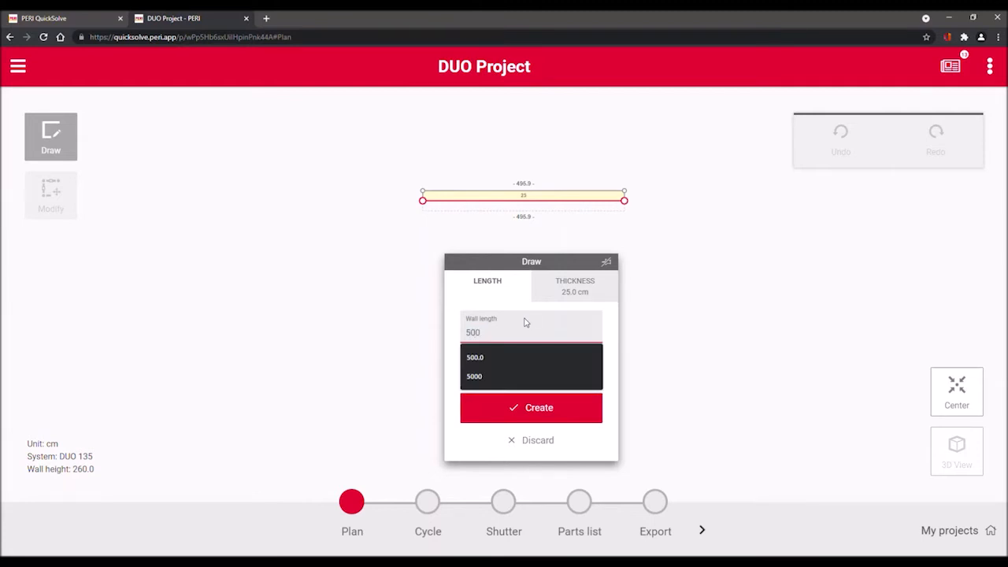
{"action": "left_click", "coordinate": [580, 414]}
- Draw a 400 cm wall perpendicular to the first, running down from its left end
{"action": "left_click", "coordinate": [422, 204]}
{"action": "left_click", "coordinate": [423, 345]}
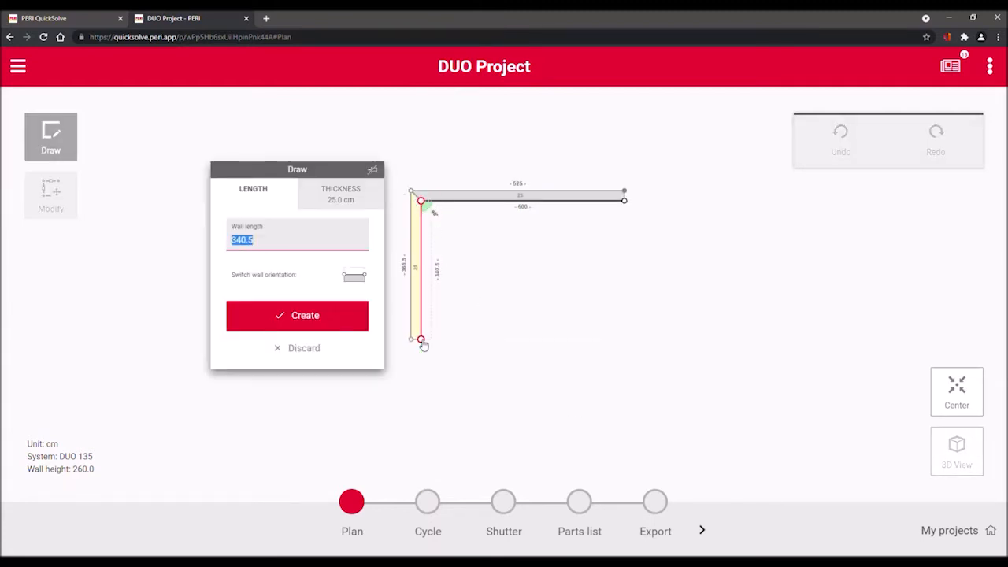
{"action": "type", "text": "400"}
{"action": "key", "text": "Return"}
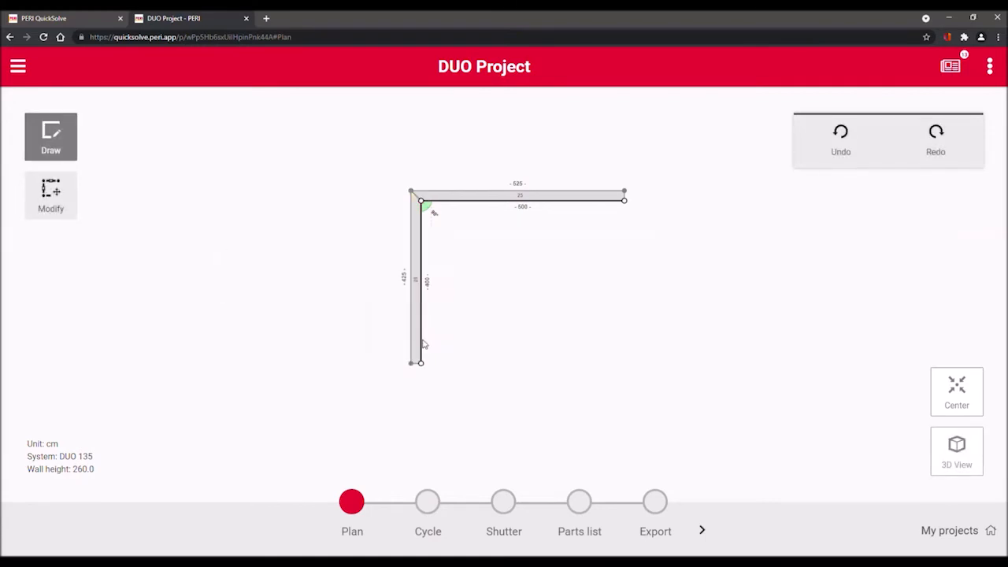
- Draw a 500 cm wall from the lower end of the vertical wall, parallel to the first wall, to complete the U-shape
{"action": "left_click", "coordinate": [422, 364]}
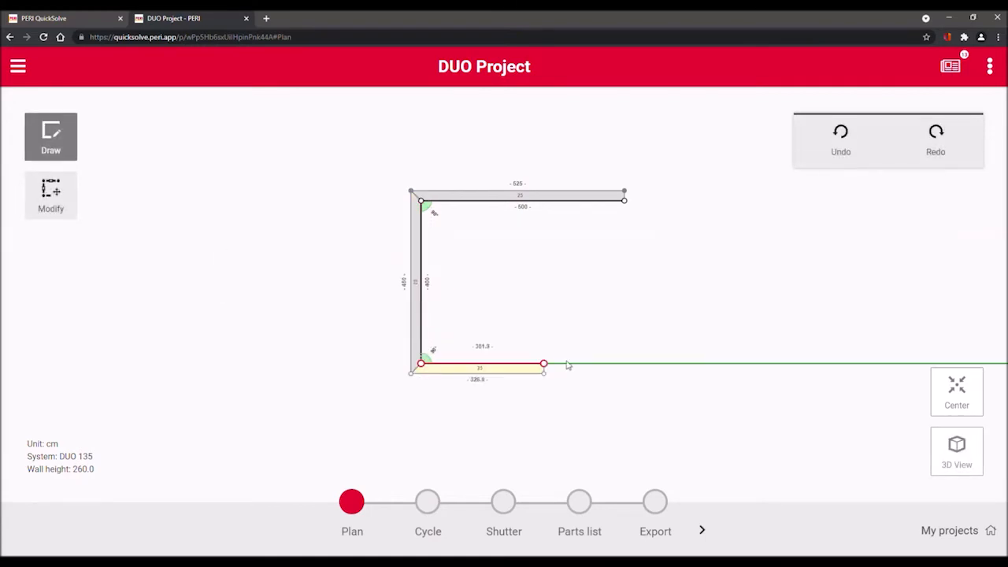
{"action": "left_click", "coordinate": [625, 366]}
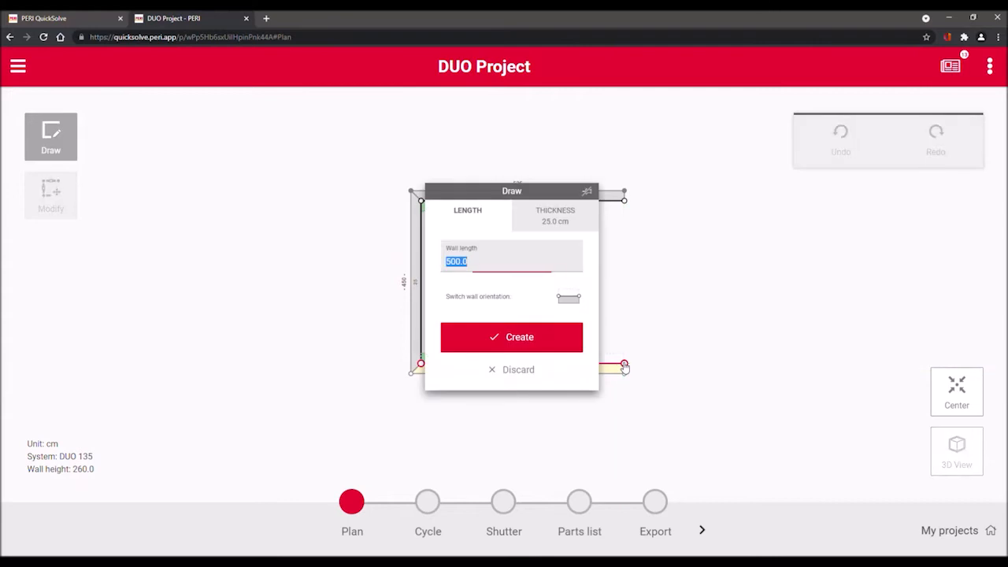
{"action": "left_click", "coordinate": [520, 337]}
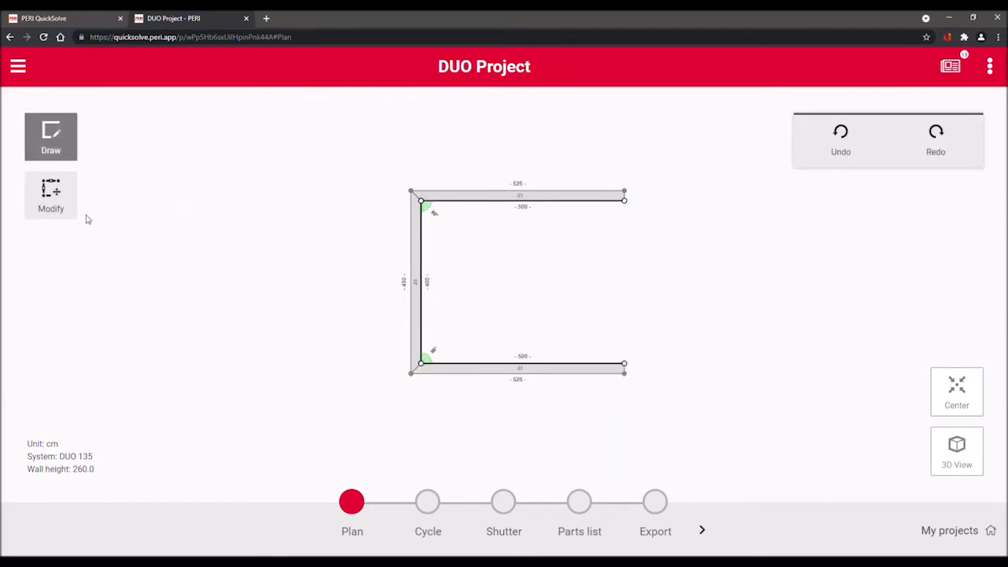
- Review the upper wall's length and thickness in Modify mode and accept them
{"action": "left_click", "coordinate": [50, 194]}
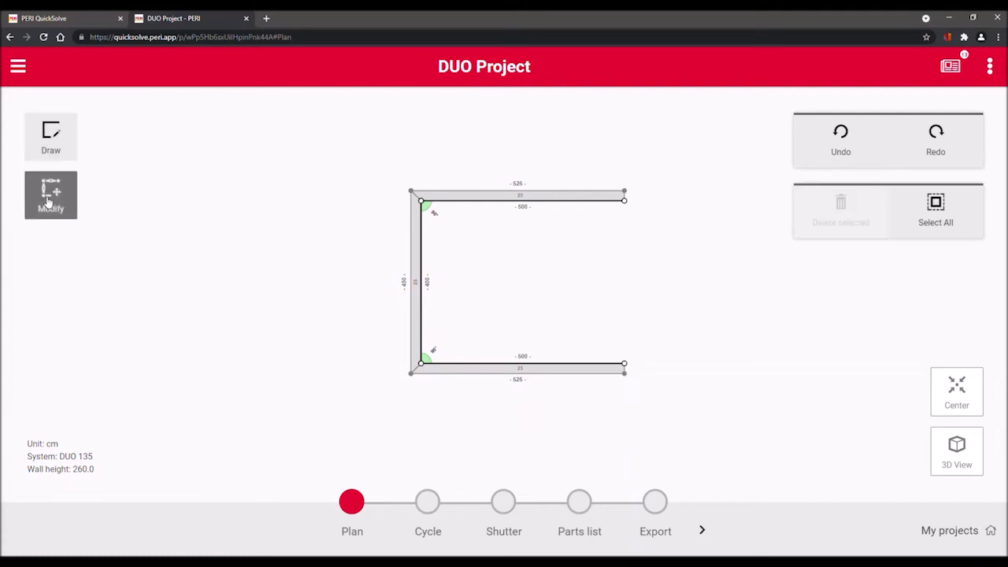
{"action": "left_click", "coordinate": [520, 200]}
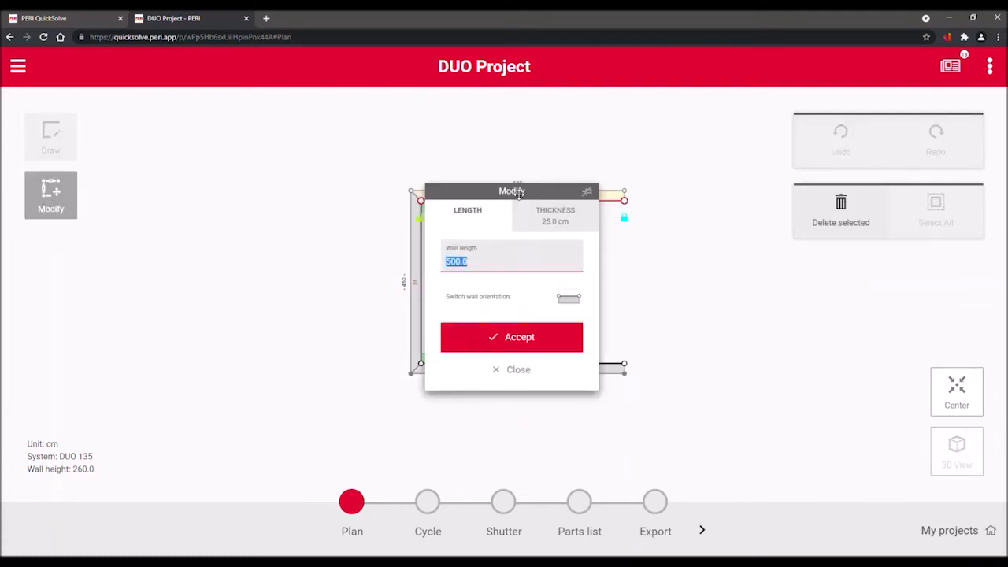
{"action": "left_click", "coordinate": [567, 218]}
{"action": "left_click", "coordinate": [511, 308]}
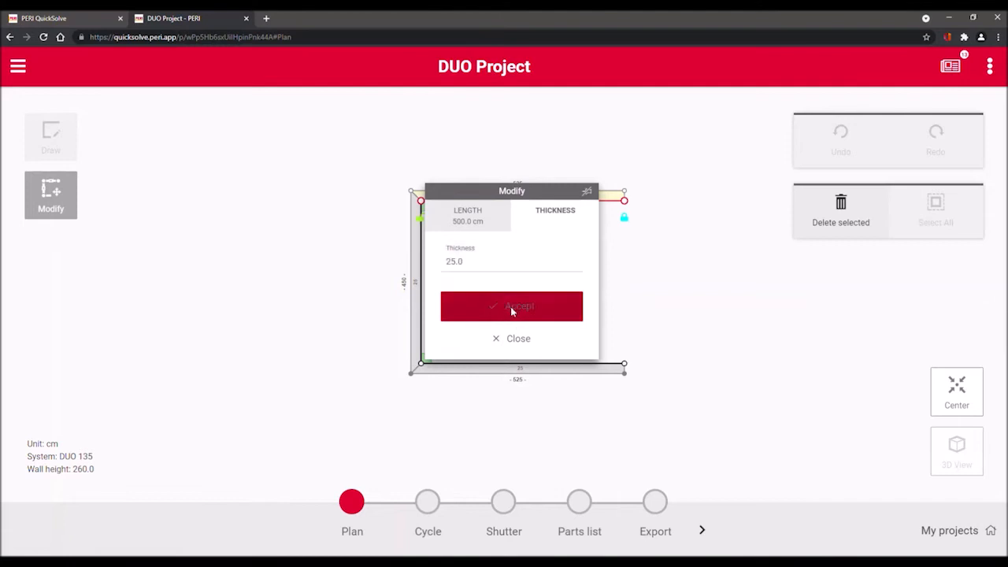
- Go to the Cycle stage and place a cycle joint on the vertical wall at a distance of 225 cm
{"action": "left_click", "coordinate": [704, 532]}
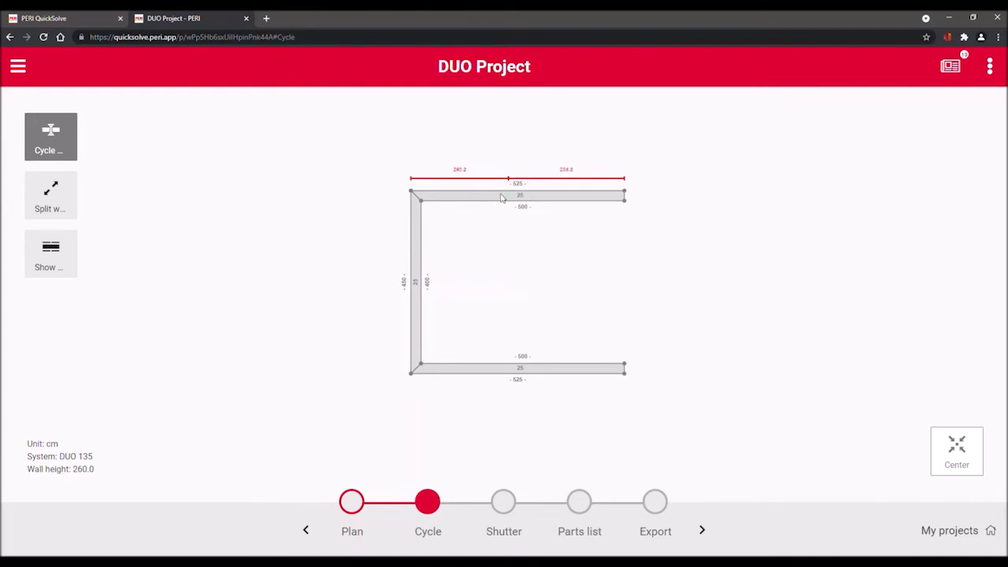
{"action": "left_click", "coordinate": [416, 284]}
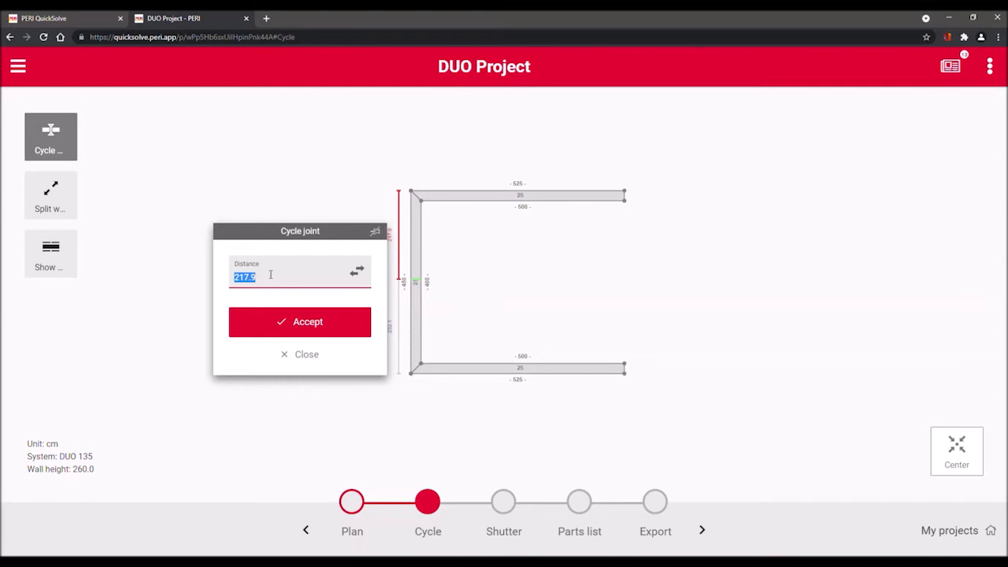
{"action": "type", "text": "225"}
{"action": "left_click", "coordinate": [299, 326]}
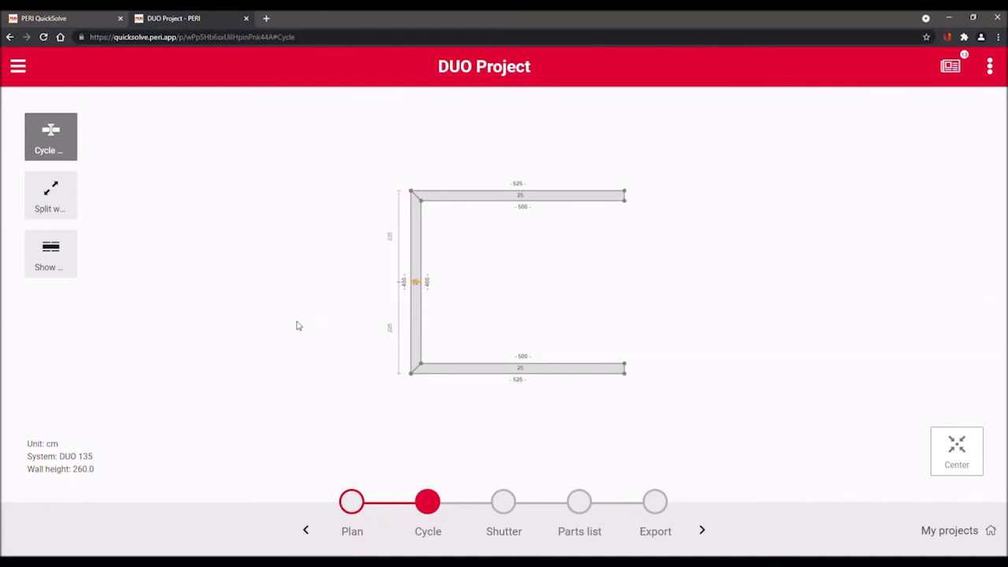
- Split the walls into cycles at the joint and move the lower wall section's cycle ahead of the upper one
{"action": "left_click", "coordinate": [52, 193]}
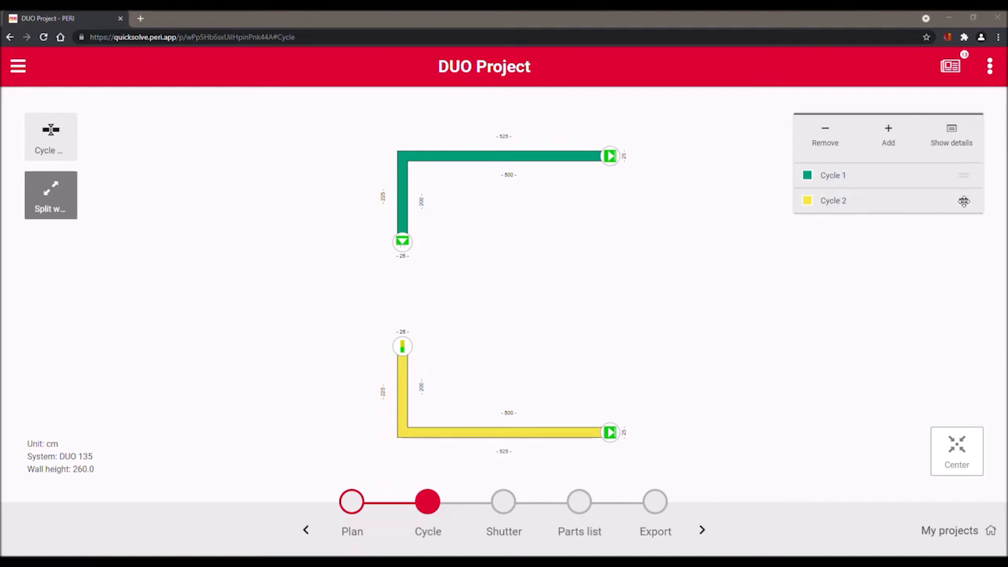
{"action": "left_click_drag", "start_coordinate": [963, 200], "coordinate": [968, 128]}
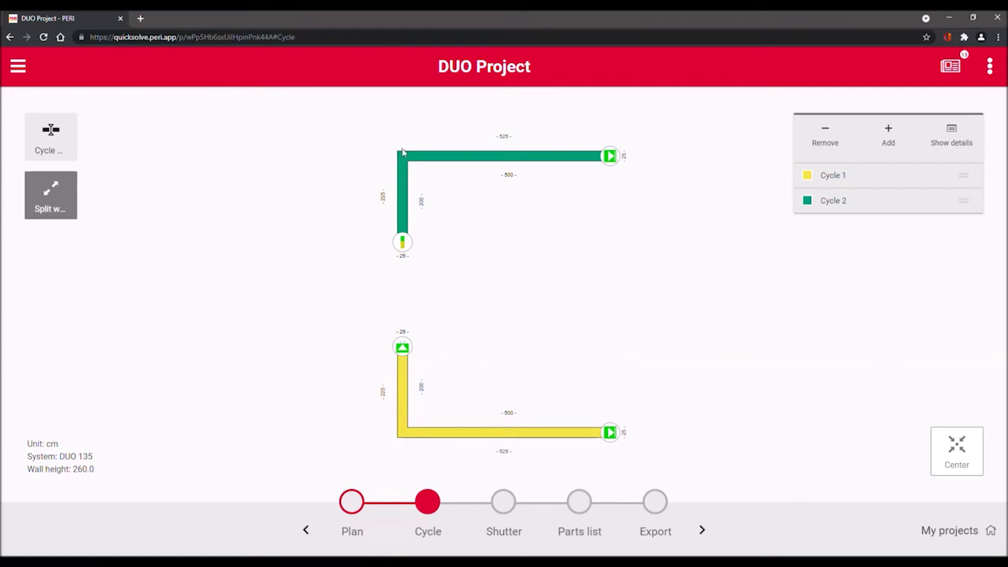
{"action": "left_click", "coordinate": [401, 242]}
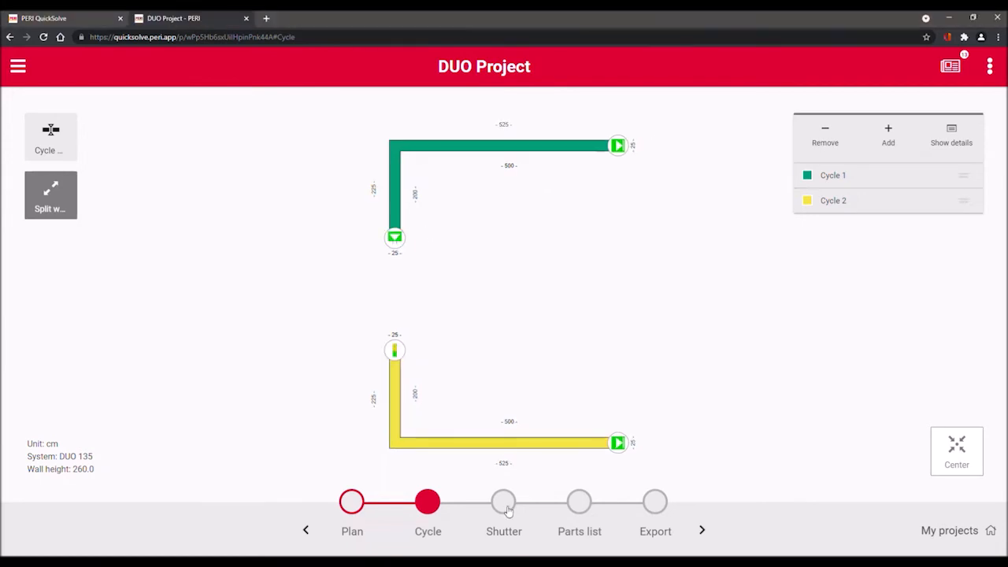
- Generate the shuttering solution for both cycles and inspect the formwork from several sides in 3D
{"action": "left_click", "coordinate": [505, 503]}
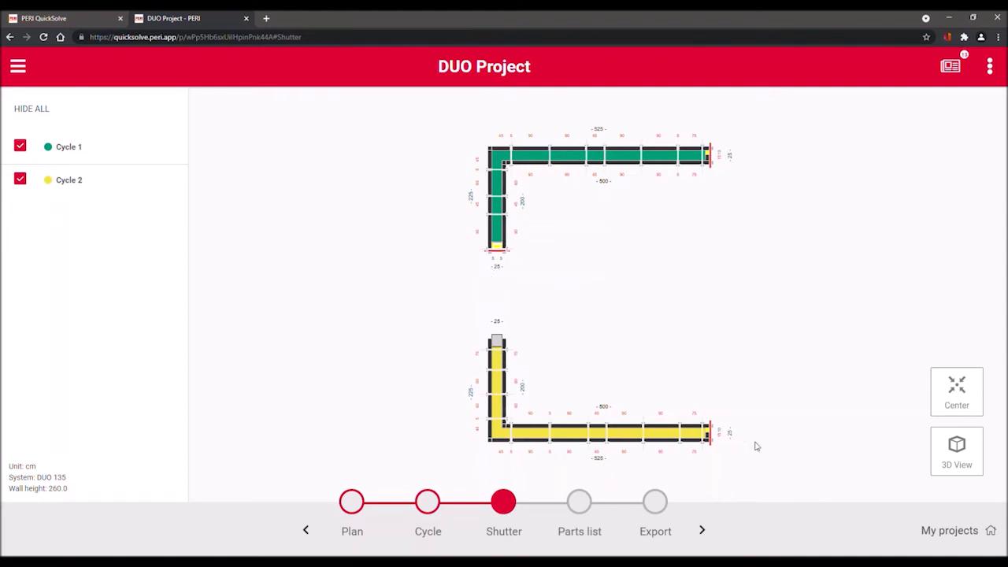
{"action": "left_click", "coordinate": [957, 450]}
{"action": "left_click_drag", "start_coordinate": [478, 356], "coordinate": [593, 315]}
{"action": "scroll", "coordinate": [530, 319], "scroll_direction": "up", "scroll_amount": 4}
{"action": "left_click_drag", "start_coordinate": [461, 337], "coordinate": [533, 299]}
{"action": "scroll", "coordinate": [509, 292], "scroll_direction": "up", "scroll_amount": 6}
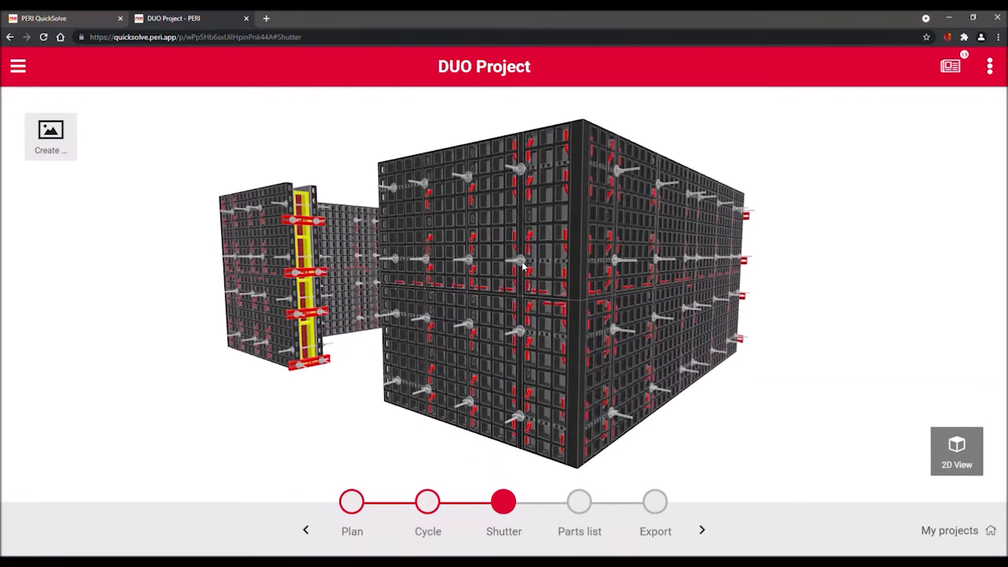
{"action": "left_click_drag", "start_coordinate": [361, 329], "coordinate": [225, 372]}
{"action": "scroll", "coordinate": [468, 350], "scroll_direction": "down", "scroll_amount": 4}
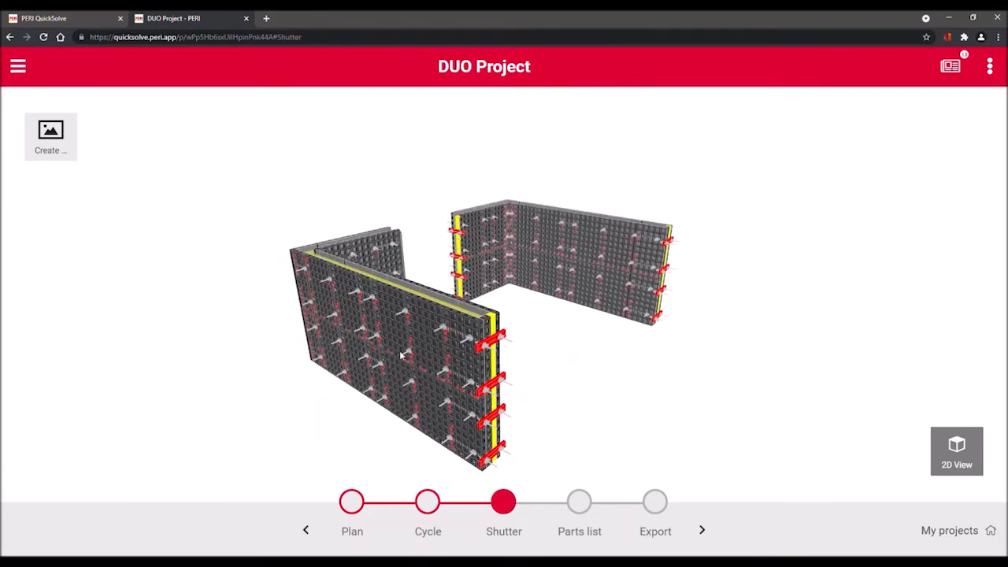
- Capture an image of the 3D formwork with both L-shaped wall sections in view and add it to the project
{"action": "left_click_drag", "start_coordinate": [441, 321], "coordinate": [476, 322]}
{"action": "left_click", "coordinate": [50, 135]}
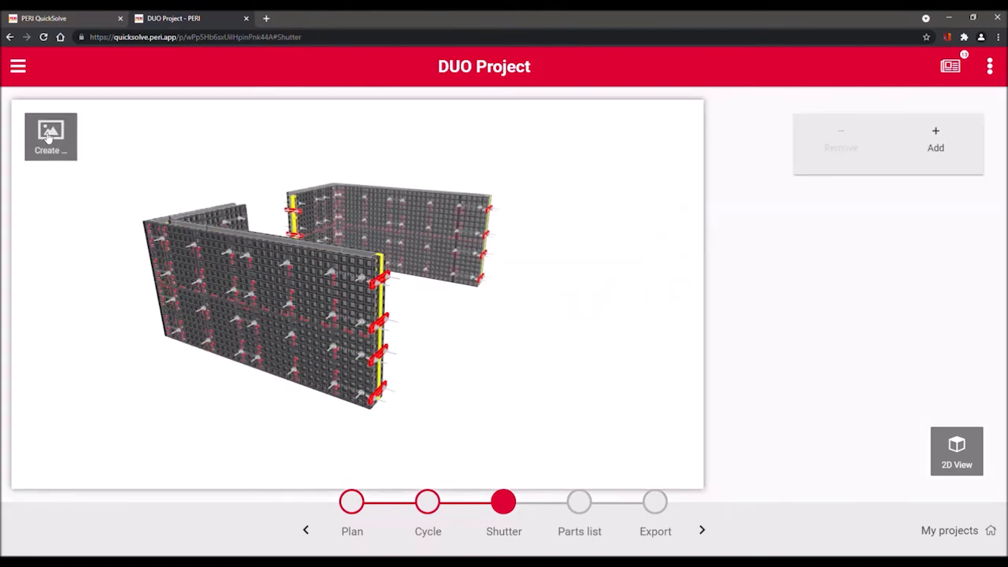
{"action": "left_click", "coordinate": [935, 140]}
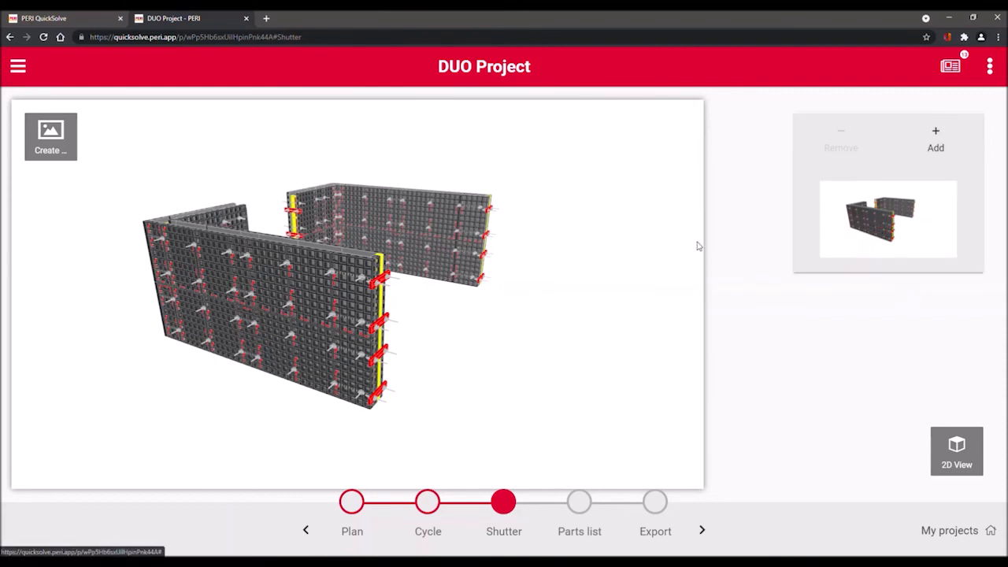
- Return the shuttering to the 2D view and go through the parts list, examining the article amounts for both cycles
{"action": "left_click", "coordinate": [941, 450]}
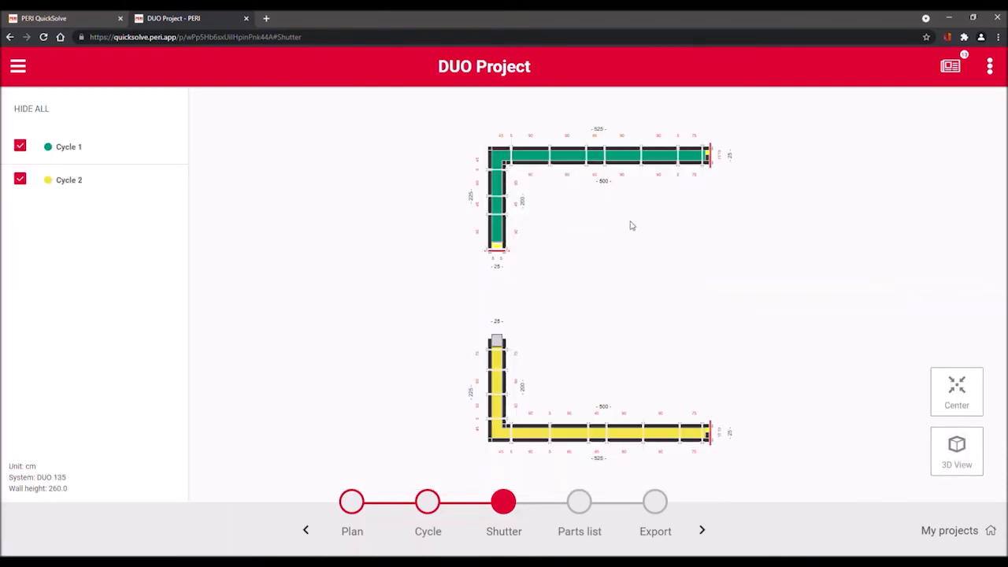
{"action": "left_click", "coordinate": [701, 530]}
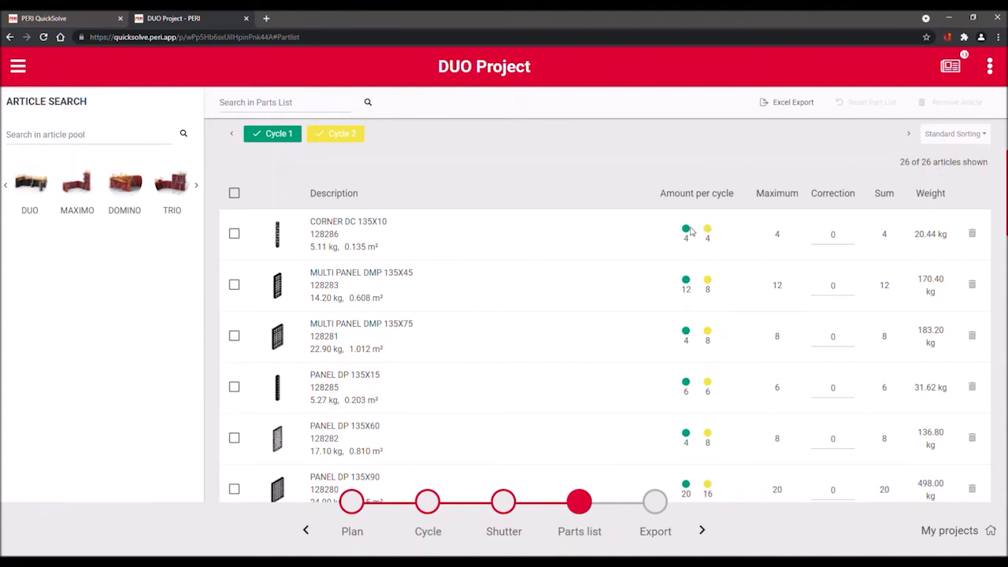
{"action": "scroll", "coordinate": [684, 236], "scroll_direction": "down", "scroll_amount": 1}
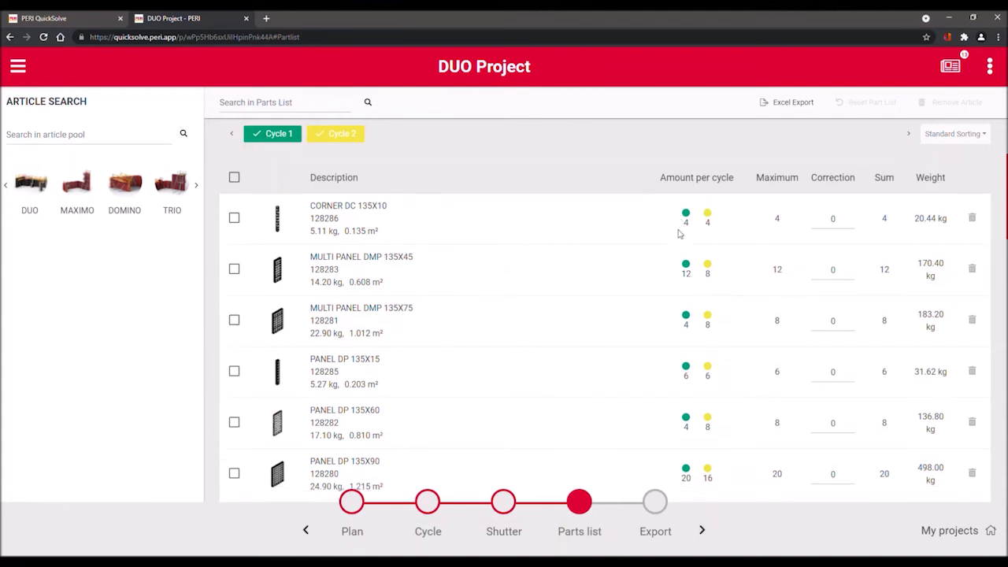
{"action": "scroll", "coordinate": [677, 229], "scroll_direction": "down", "scroll_amount": 3}
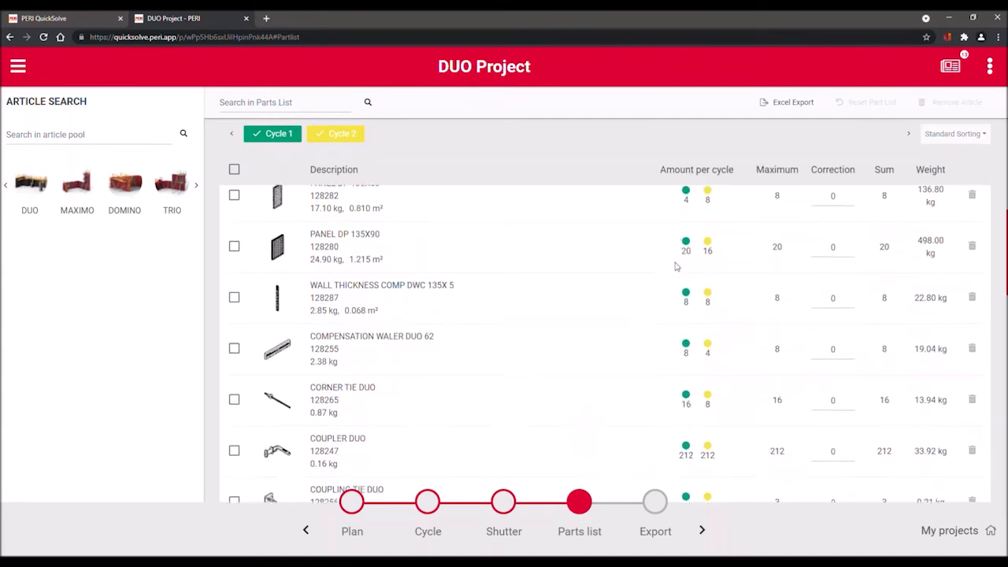
{"action": "scroll", "coordinate": [693, 248], "scroll_direction": "up", "scroll_amount": 4}
{"action": "scroll", "coordinate": [714, 220], "scroll_direction": "down", "scroll_amount": 3}
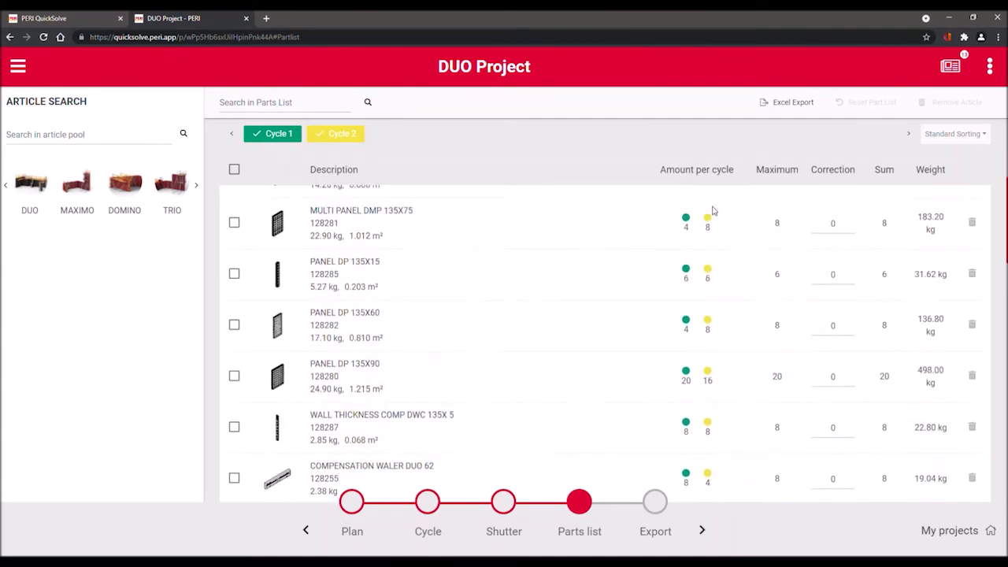
{"action": "scroll", "coordinate": [709, 229], "scroll_direction": "down", "scroll_amount": 4}
{"action": "scroll", "coordinate": [711, 228], "scroll_direction": "down", "scroll_amount": 3}
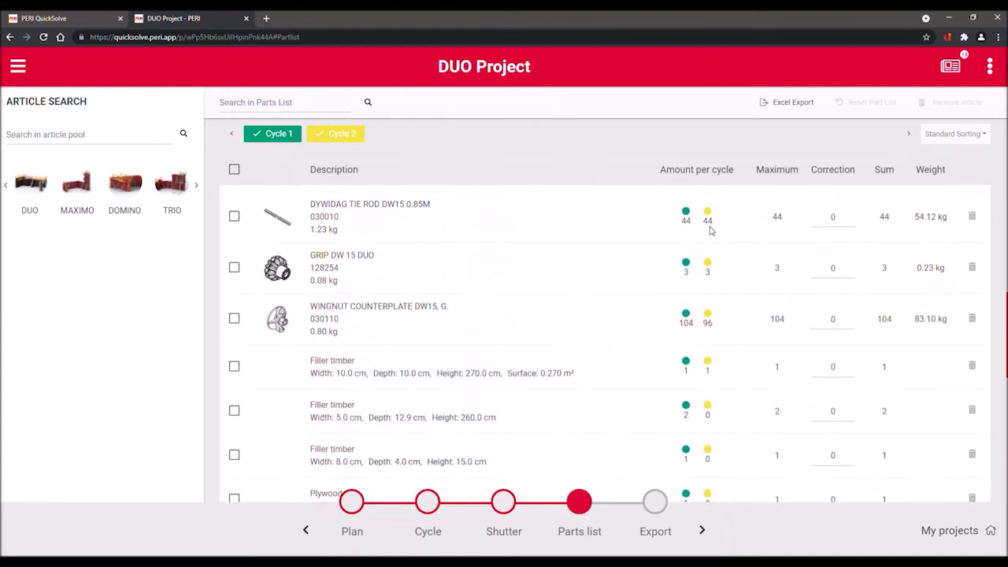
{"action": "scroll", "coordinate": [705, 250], "scroll_direction": "up", "scroll_amount": 3}
{"action": "scroll", "coordinate": [706, 250], "scroll_direction": "up", "scroll_amount": 5}
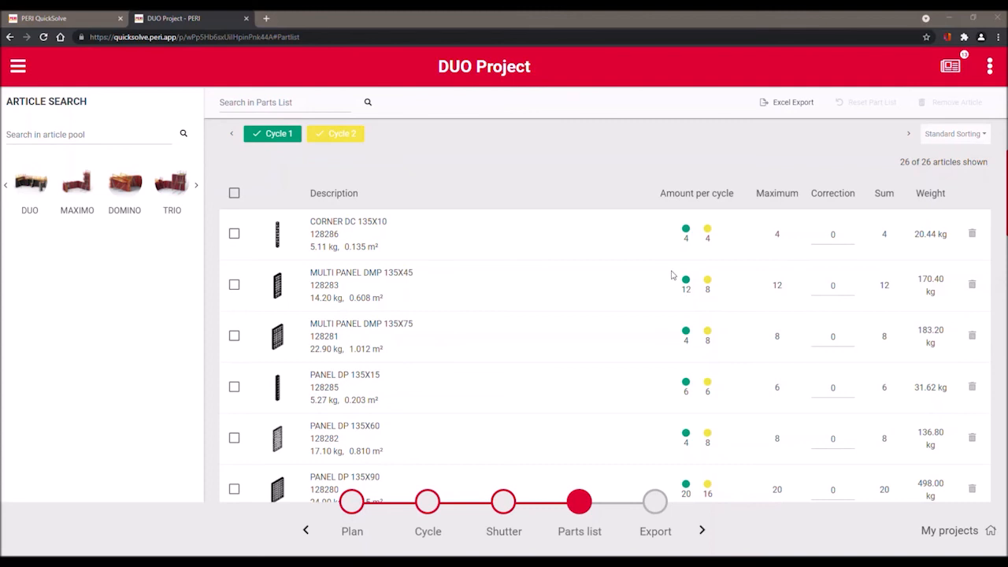
- Export the parts list to Excel, open the exported workbook to check it, and return to the project
{"action": "left_click", "coordinate": [772, 104]}
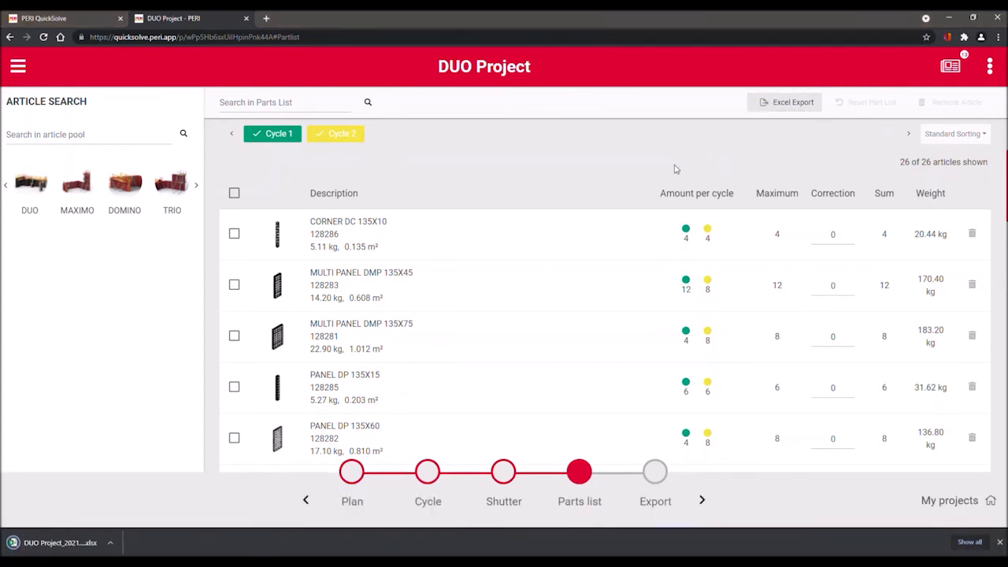
{"action": "left_click", "coordinate": [57, 542]}
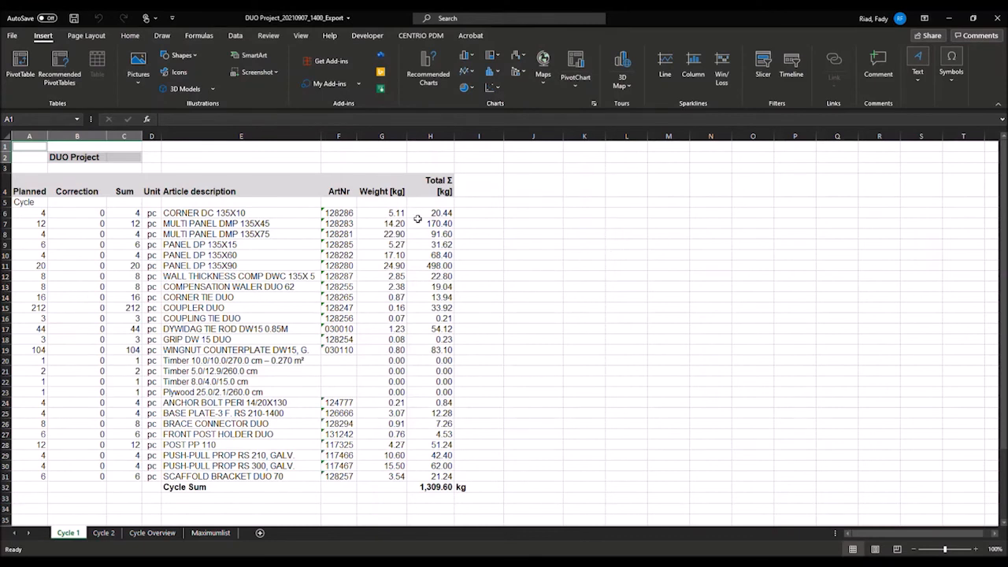
{"action": "left_click", "coordinate": [949, 17]}
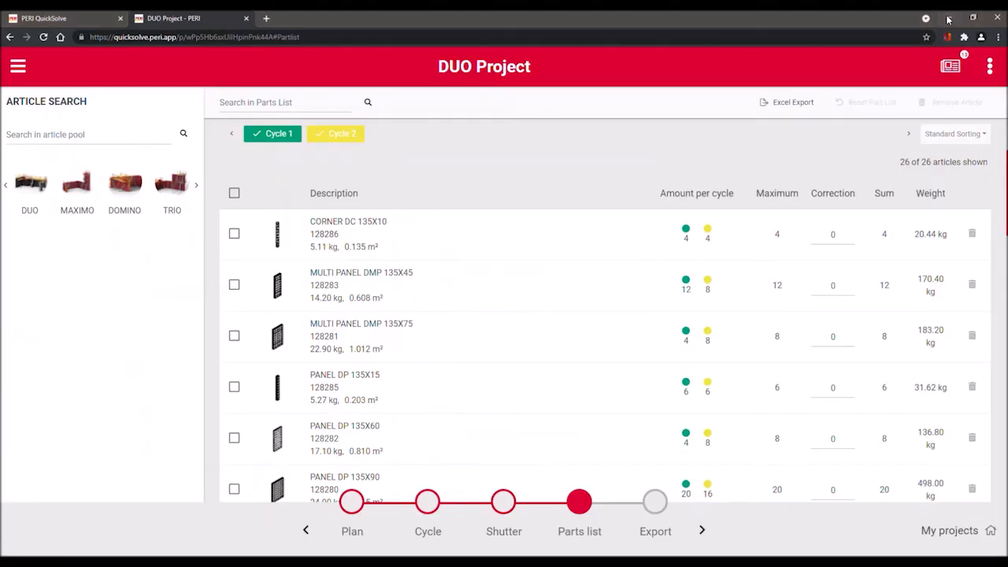
- At the Export stage, select Cycles, Screenshot 1 and Typical section, and order Typical section ahead of Screenshot 1
{"action": "left_click", "coordinate": [654, 506]}
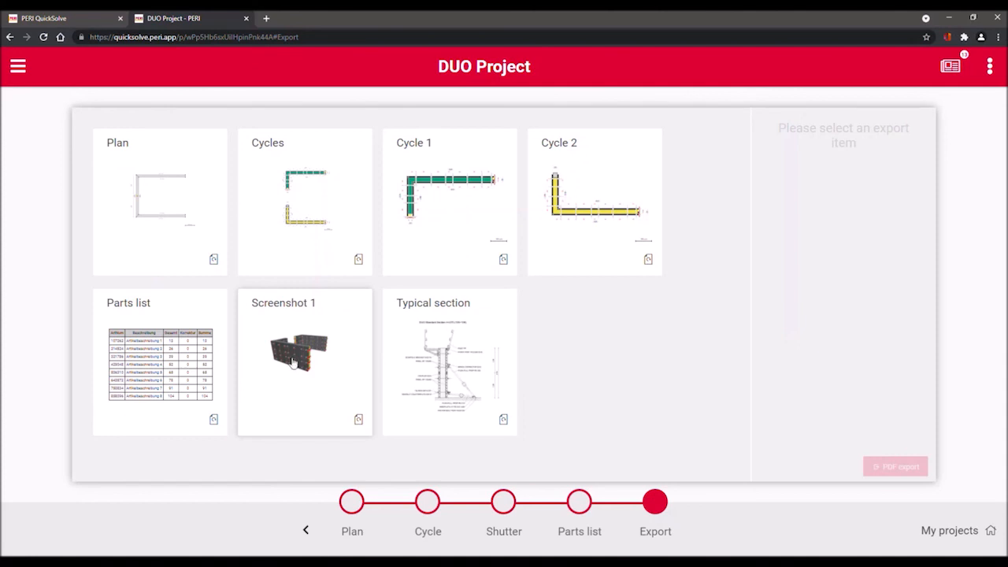
{"action": "left_click", "coordinate": [310, 191]}
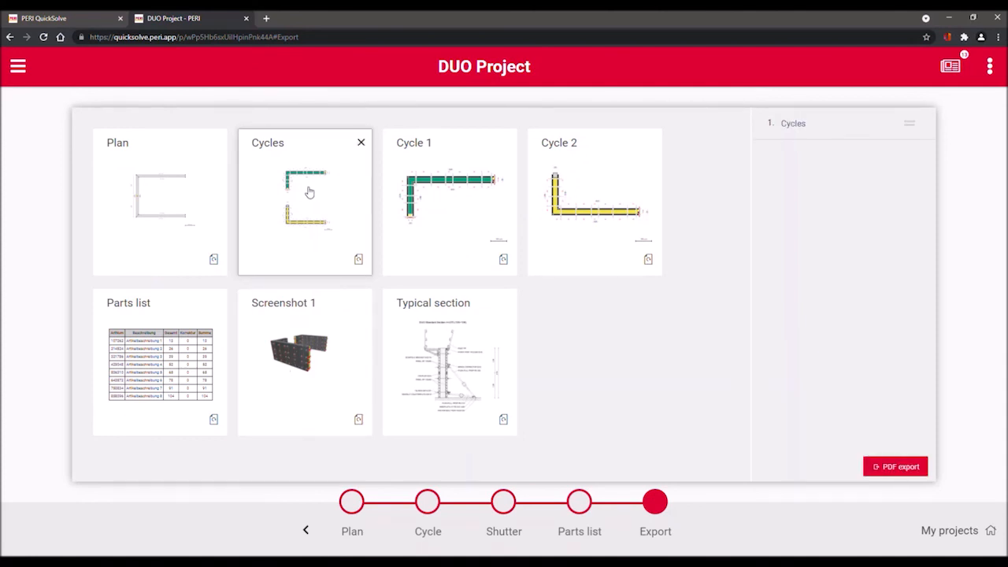
{"action": "left_click", "coordinate": [288, 350]}
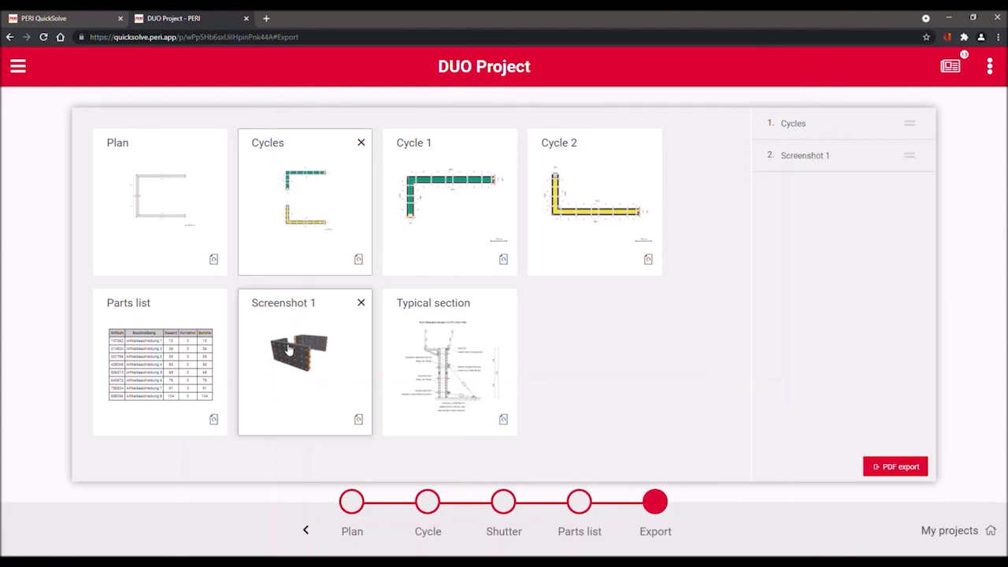
{"action": "left_click", "coordinate": [445, 349]}
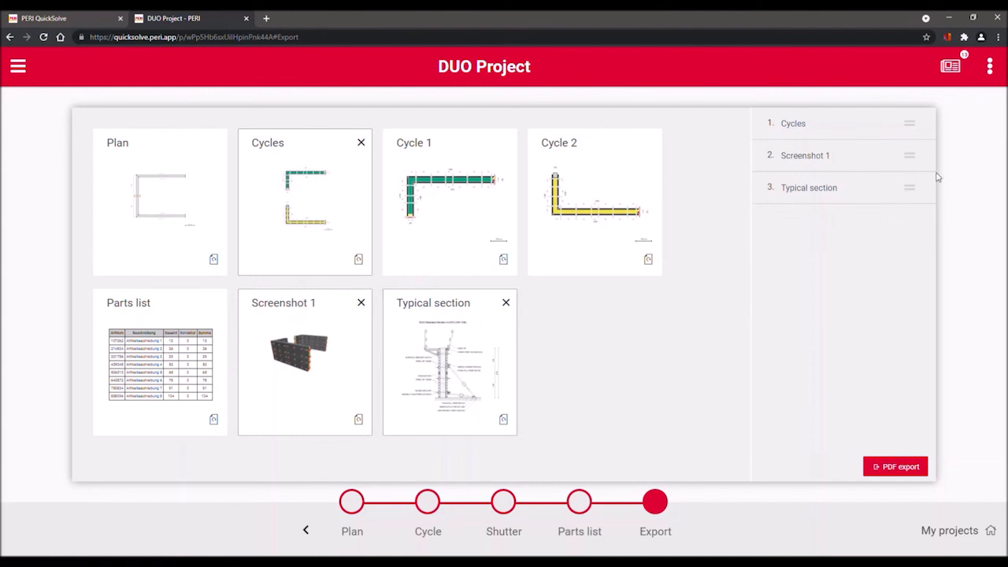
{"action": "left_click_drag", "start_coordinate": [911, 155], "coordinate": [911, 193]}
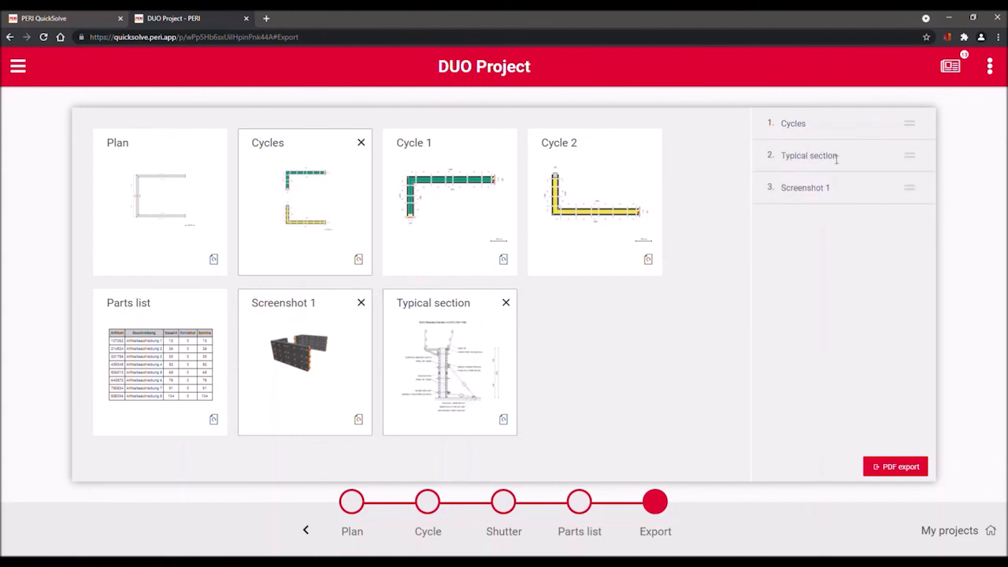
- Export the selected items as a PDF and open the file to review its cycles, typical section and screenshot pages
{"action": "left_click", "coordinate": [898, 469]}
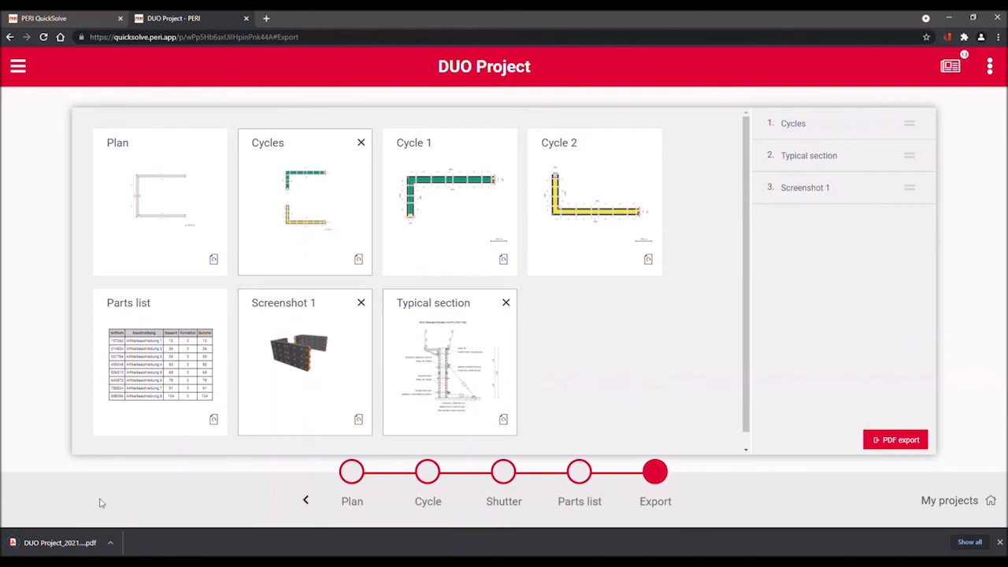
{"action": "left_click", "coordinate": [69, 543]}
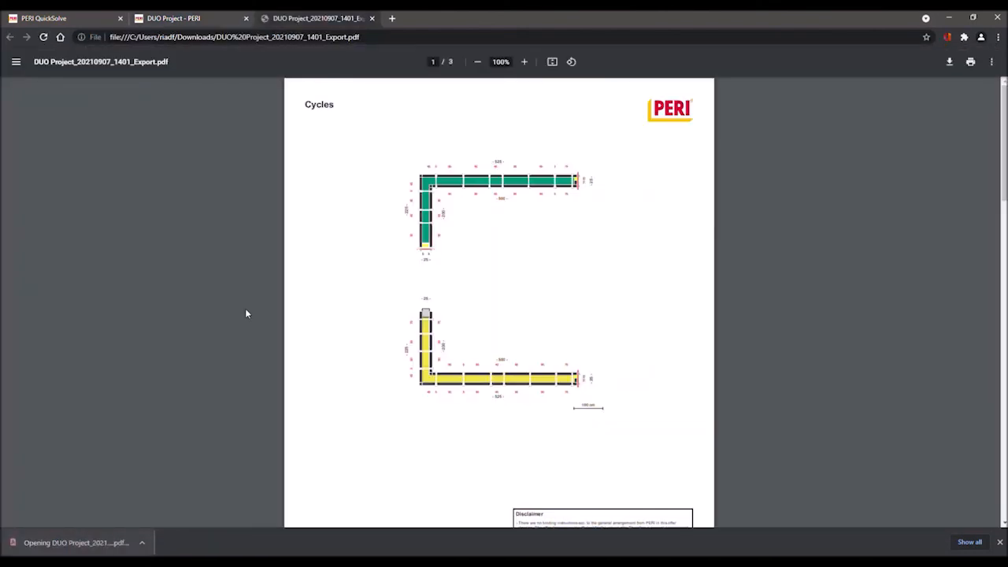
{"action": "scroll", "coordinate": [591, 223], "scroll_direction": "down", "scroll_amount": 6}
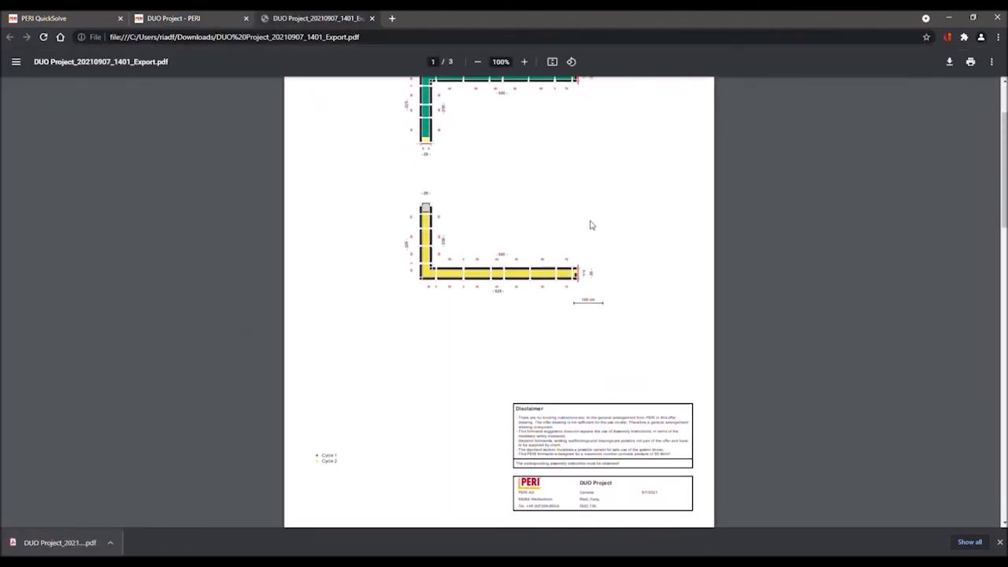
{"action": "scroll", "coordinate": [574, 211], "scroll_direction": "down", "scroll_amount": 8}
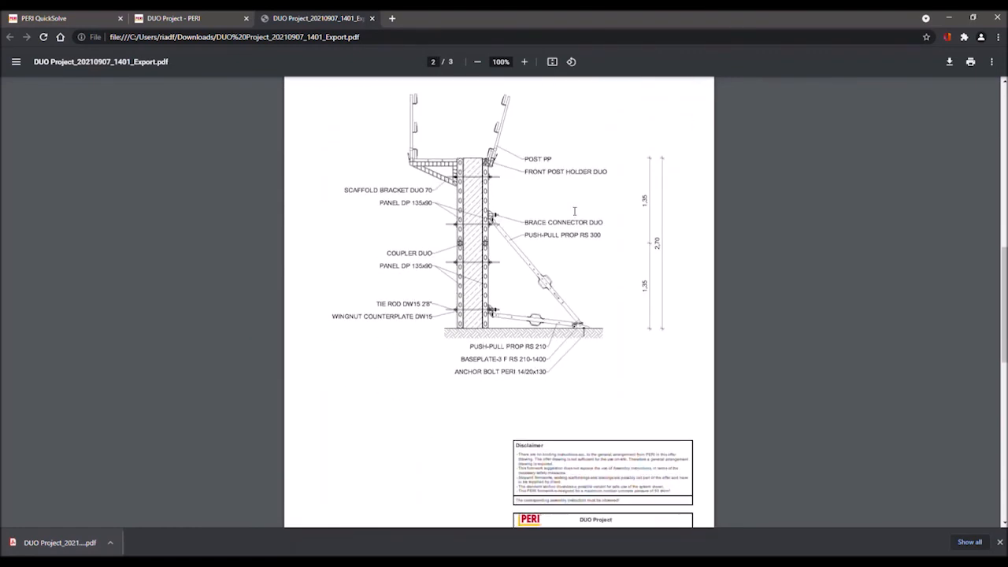
{"action": "scroll", "coordinate": [574, 211], "scroll_direction": "down", "scroll_amount": 2}
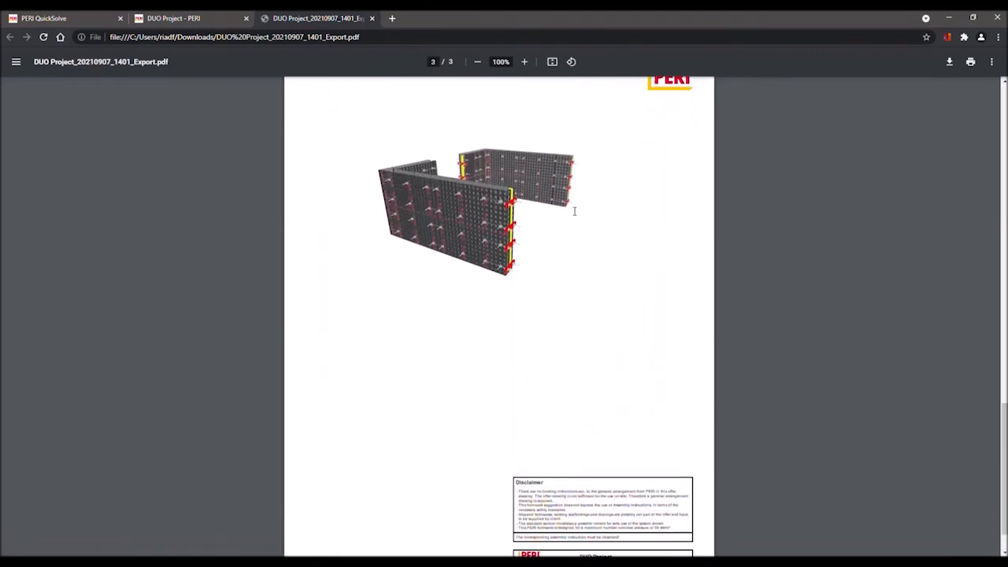